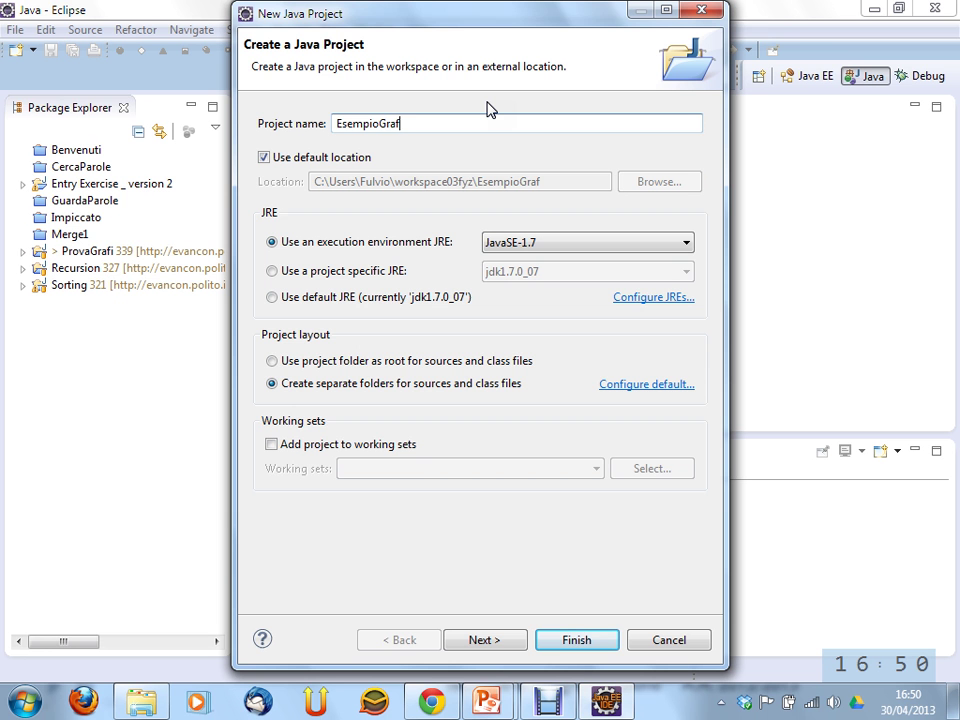
Step: Name the new Java project Esempio1Grafo and create it with the default JavaSE-1.7 settings
{"action": "key", "text": "Left"}
{"action": "key", "text": "Left"}
{"action": "key", "text": "Left"}
{"action": "key", "text": "Left"}
{"action": "key", "text": "Left"}
{"action": "type", "text": "1"}
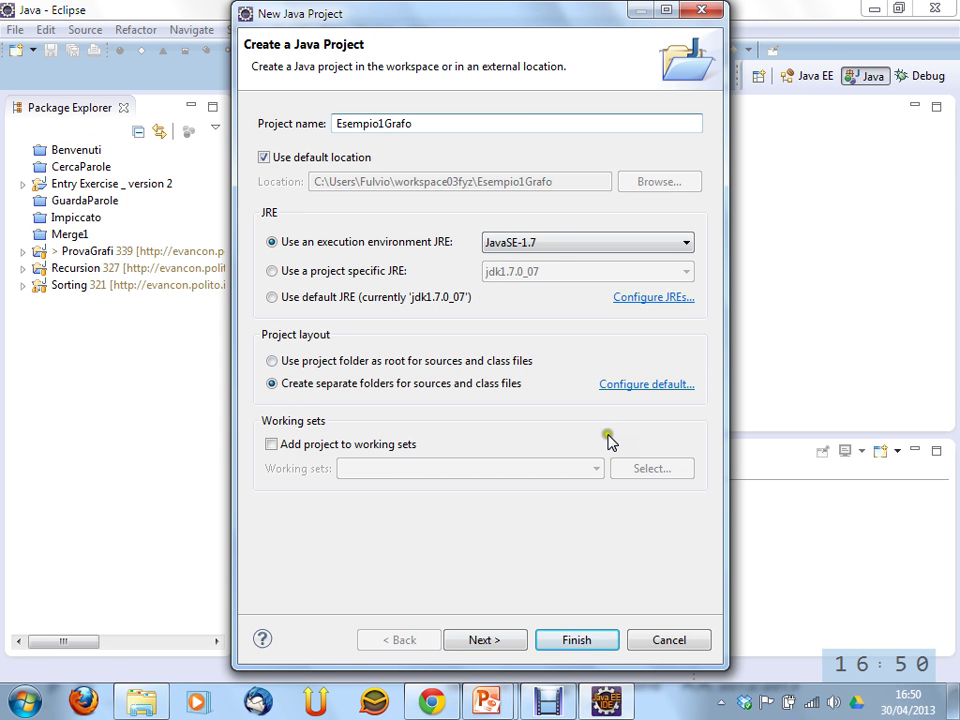
{"action": "left_click", "coordinate": [500, 645]}
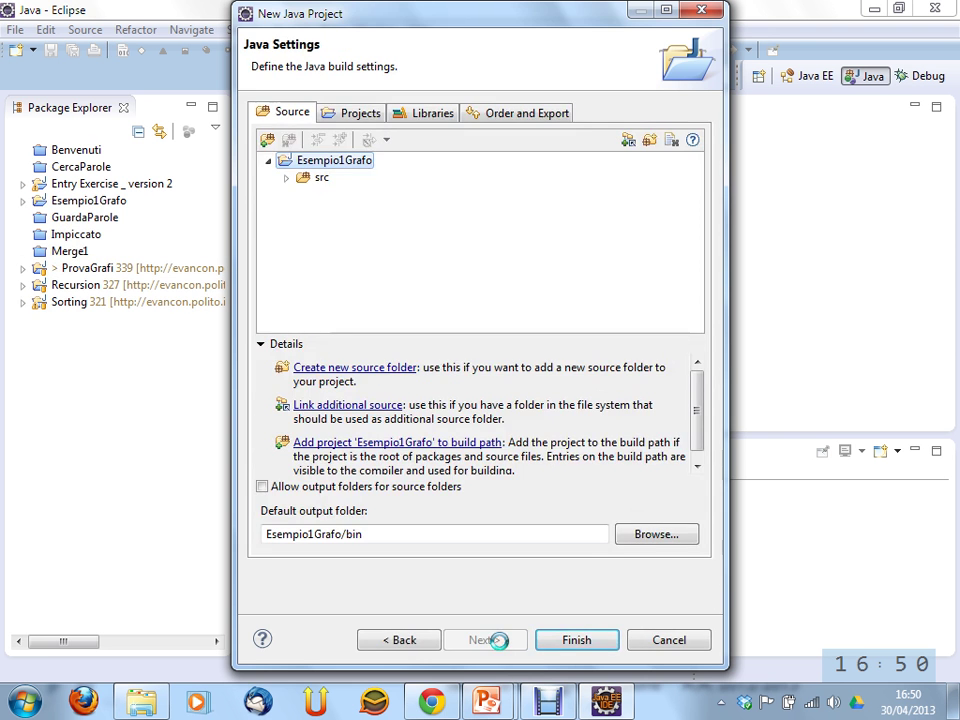
{"action": "left_click", "coordinate": [558, 643]}
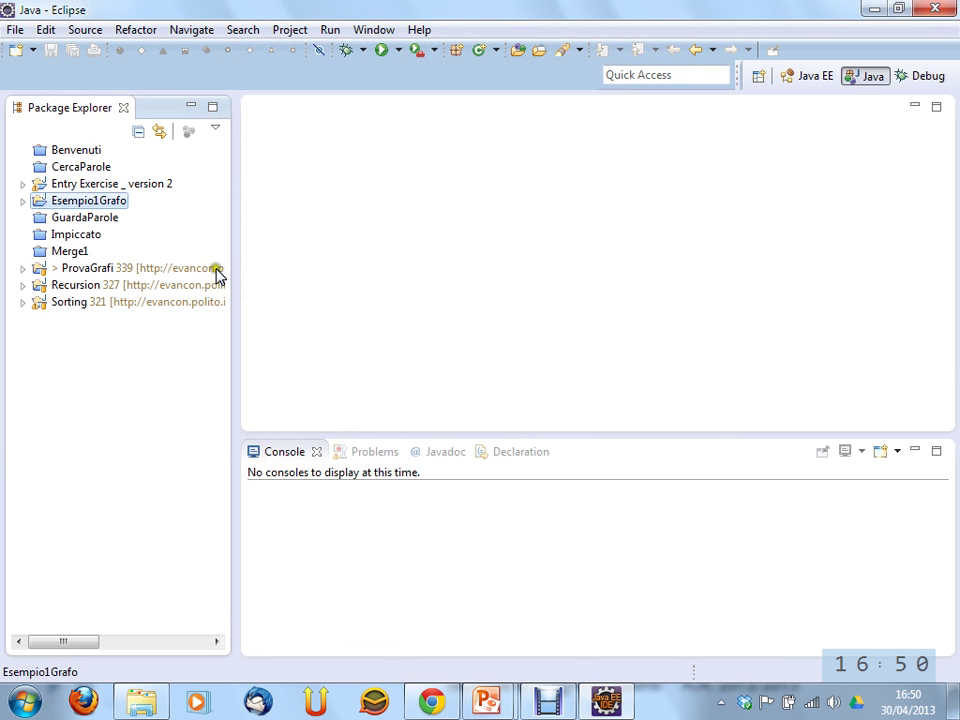
Step: Open the Java Build Path settings in the properties of the Esempio1Grafo project
{"action": "left_click", "coordinate": [113, 204]}
{"action": "right_click", "coordinate": [113, 204]}
{"action": "left_click", "coordinate": [22, 200]}
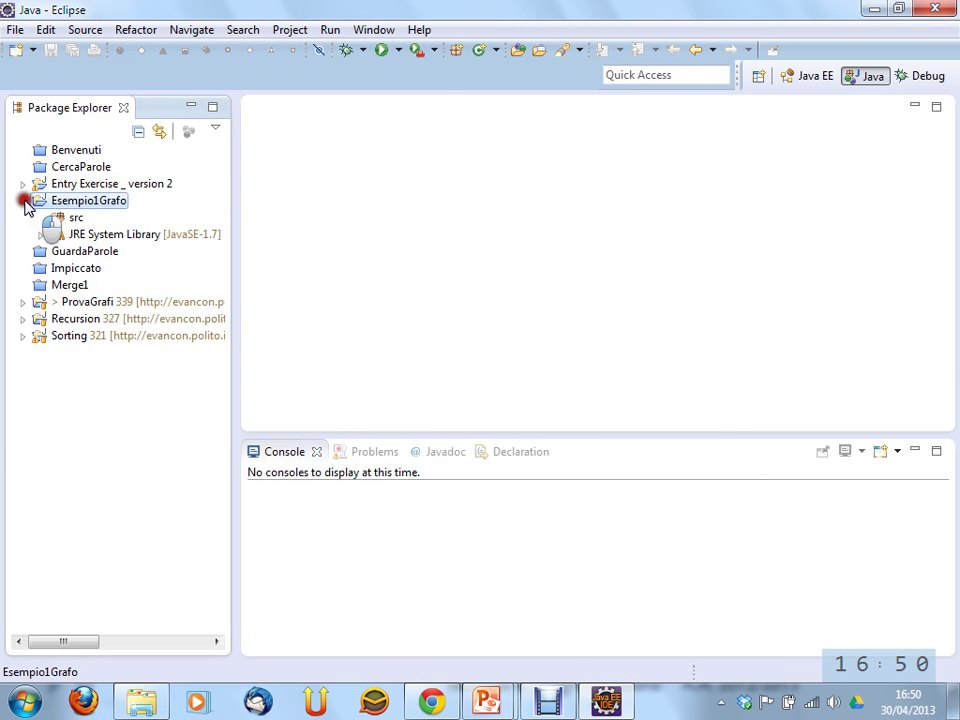
{"action": "right_click", "coordinate": [72, 201]}
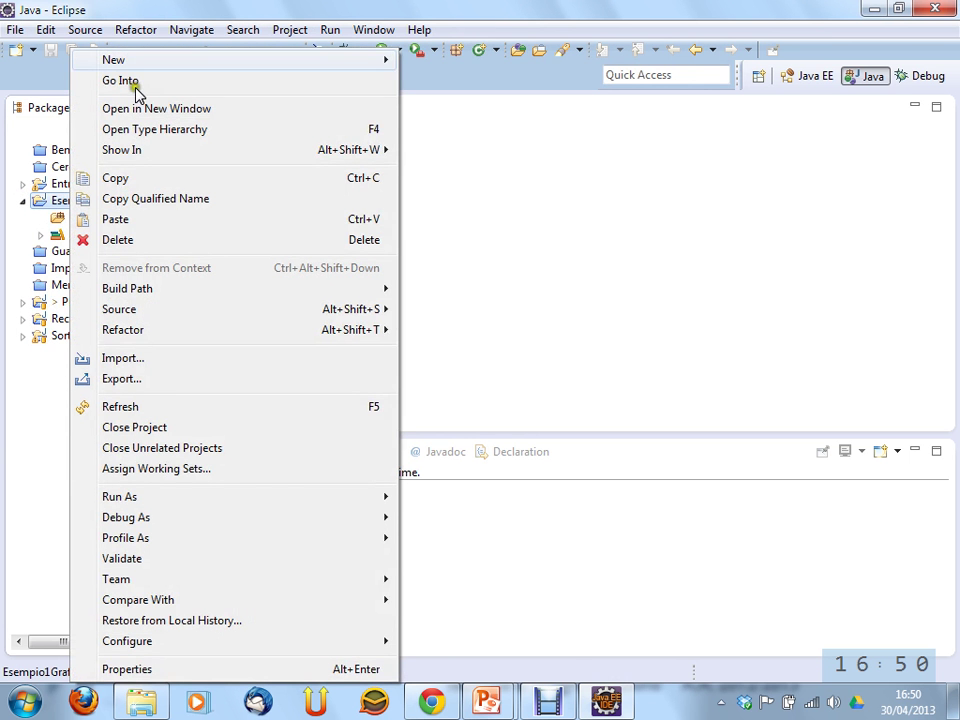
{"action": "mouse_move", "coordinate": [133, 62]}
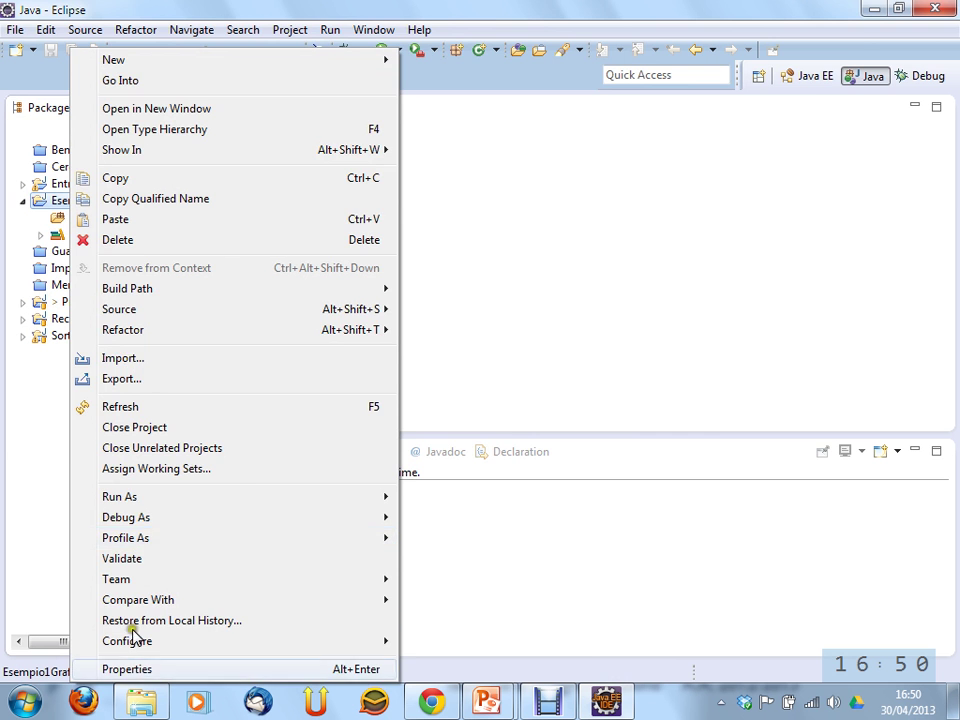
{"action": "left_click", "coordinate": [146, 669]}
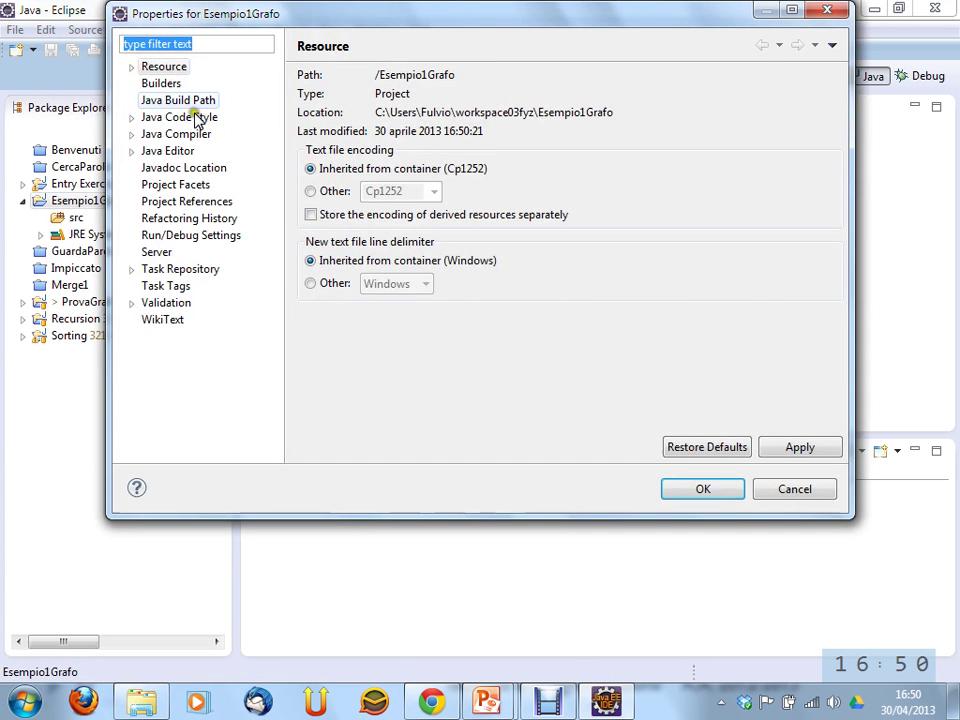
{"action": "left_click", "coordinate": [182, 101]}
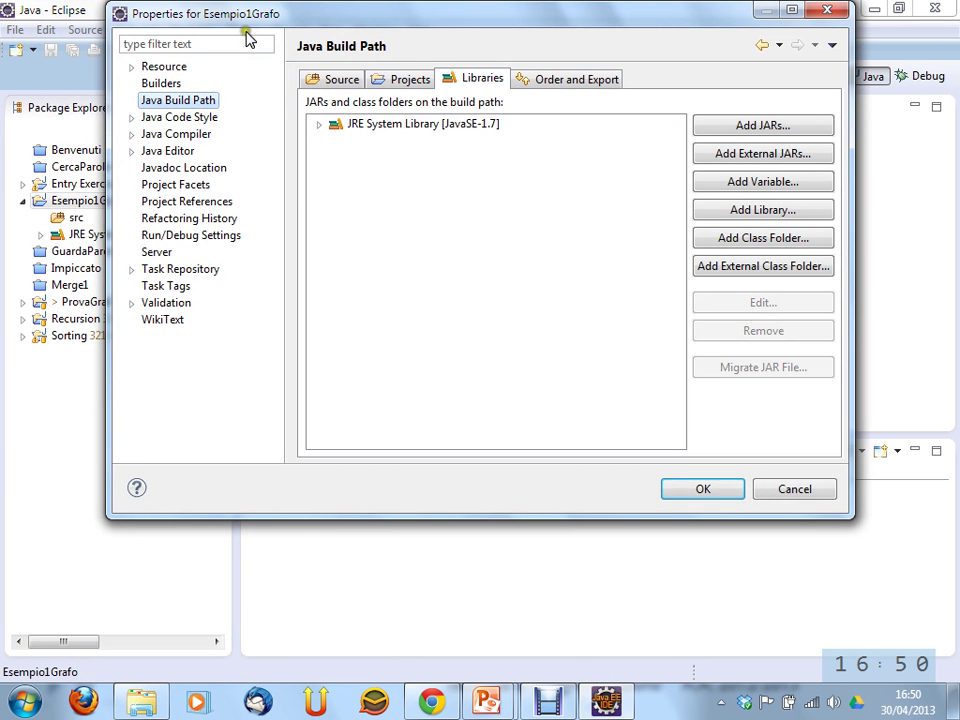
Step: Add jgrapht-jdk1.6.jar from the jgrapht-0.8.3 folder as an external JAR on the build path
{"action": "key", "text": "alt+Tab"}
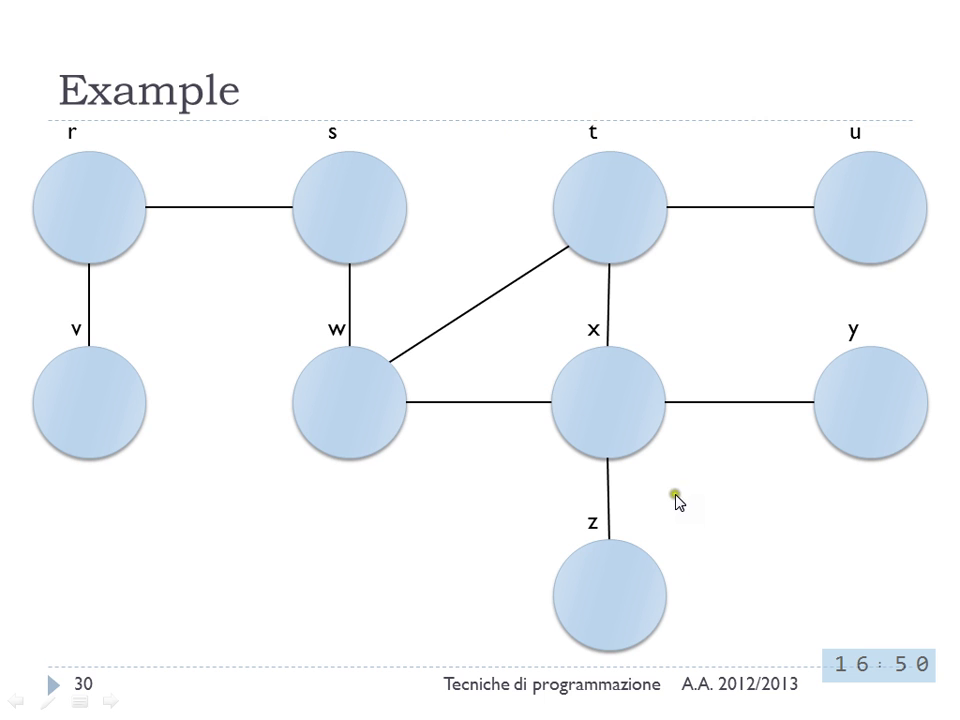
{"action": "key", "text": "alt+Tab"}
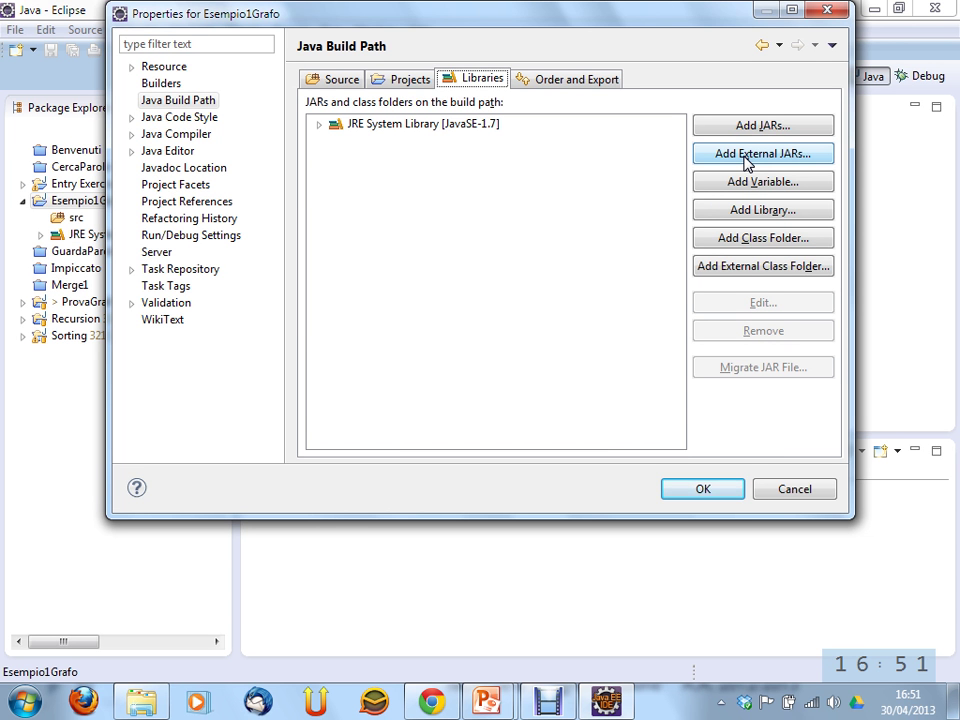
{"action": "left_click", "coordinate": [745, 163]}
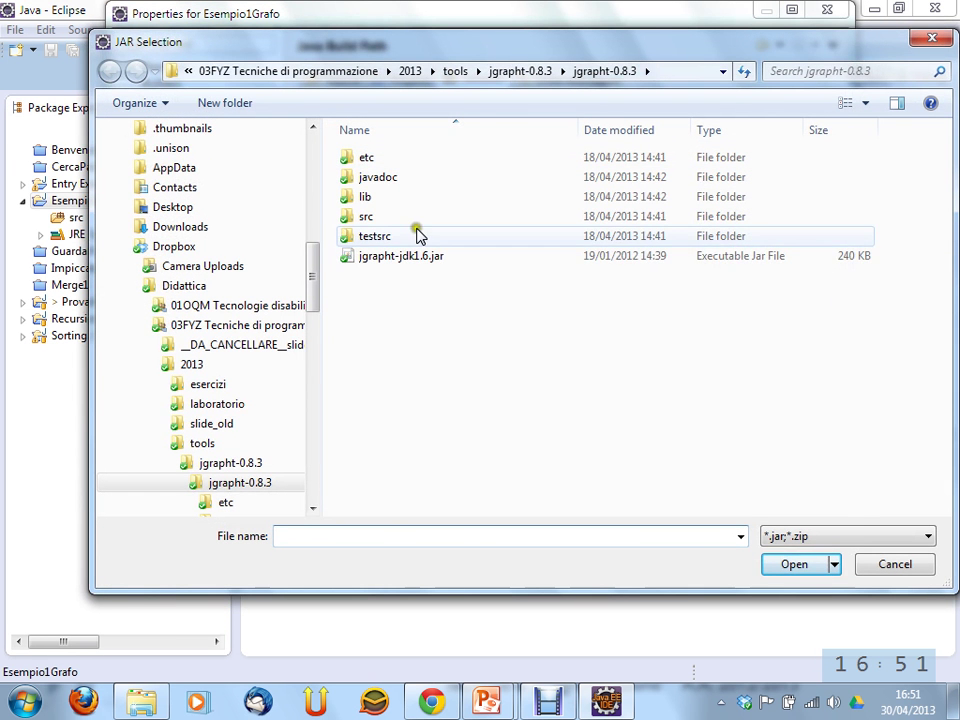
{"action": "left_click", "coordinate": [404, 257]}
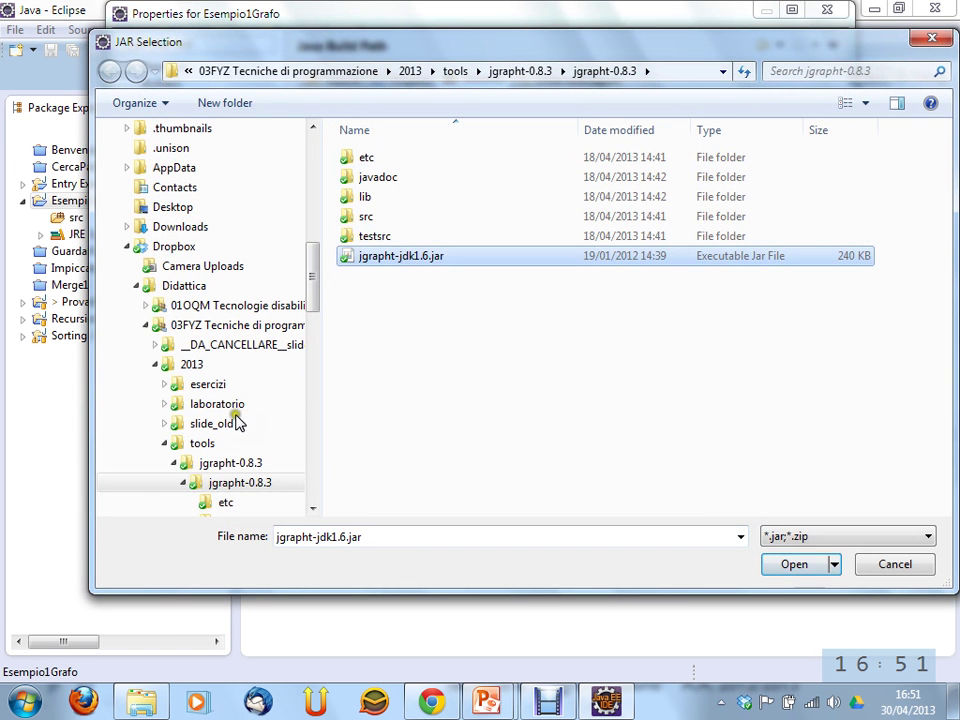
{"action": "left_click", "coordinate": [806, 568]}
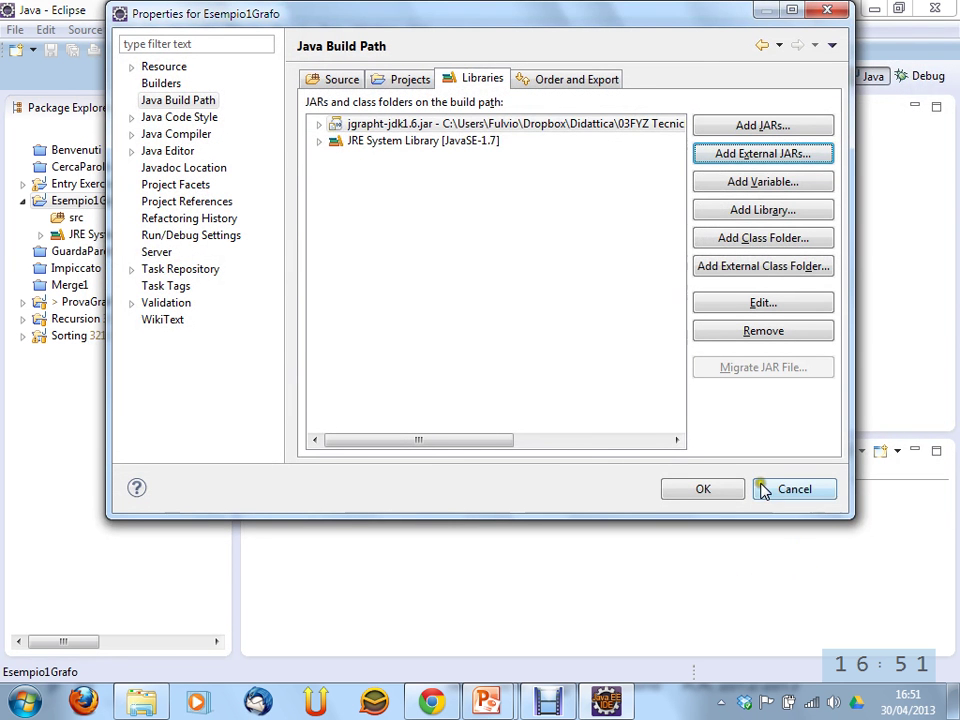
Step: Edit the Javadoc location of jgrapht-jdk1.6.jar and open the folder browser for its path
{"action": "left_click", "coordinate": [319, 124]}
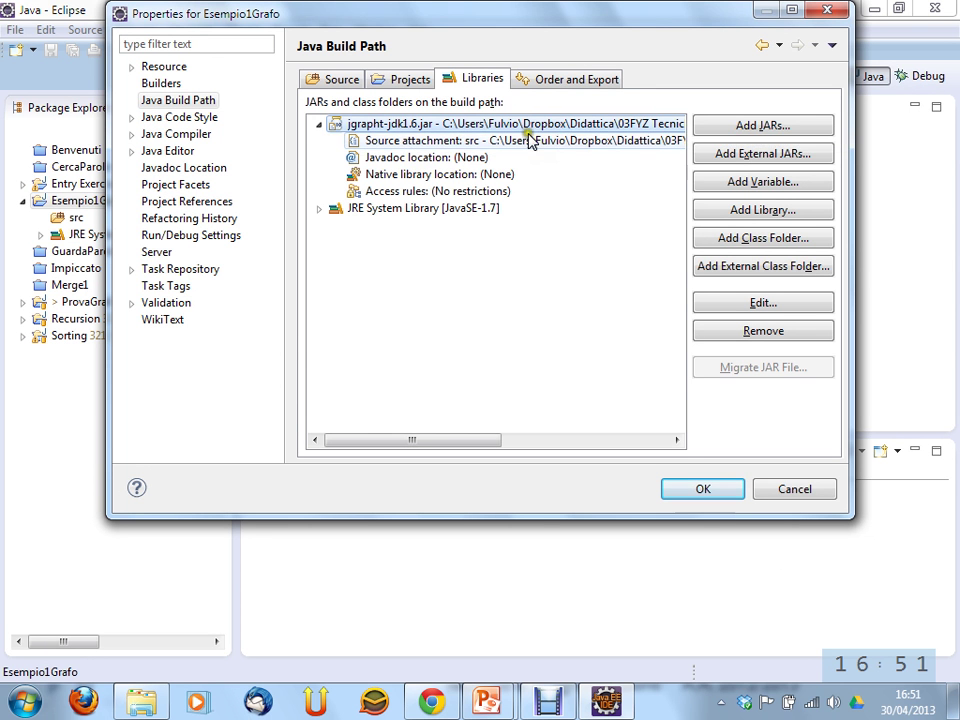
{"action": "left_click", "coordinate": [414, 157]}
{"action": "left_click", "coordinate": [785, 303]}
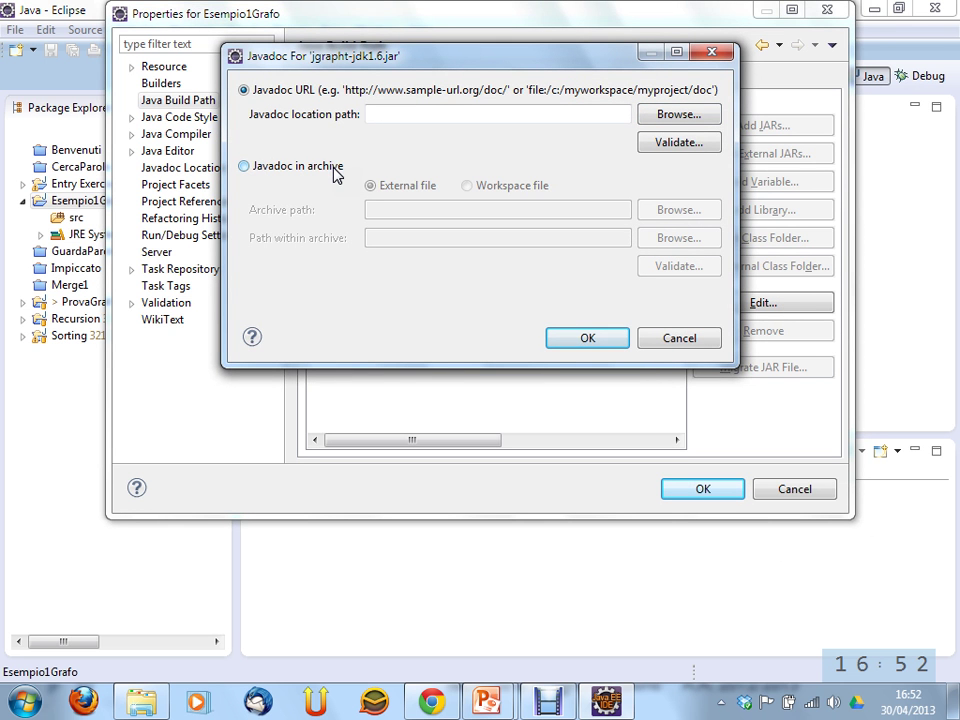
{"action": "left_click", "coordinate": [680, 115]}
Step: Choose the javadoc folder under Dropbox, Didattica, 03FYZ Tecniche di programmazione, 2013, tools, jgrapht-0.8.3, jgrapht-0.8.3 as the Javadoc location
{"action": "left_click", "coordinate": [358, 340]}
{"action": "scroll", "coordinate": [381, 340], "scroll_direction": "down", "scroll_amount": 5}
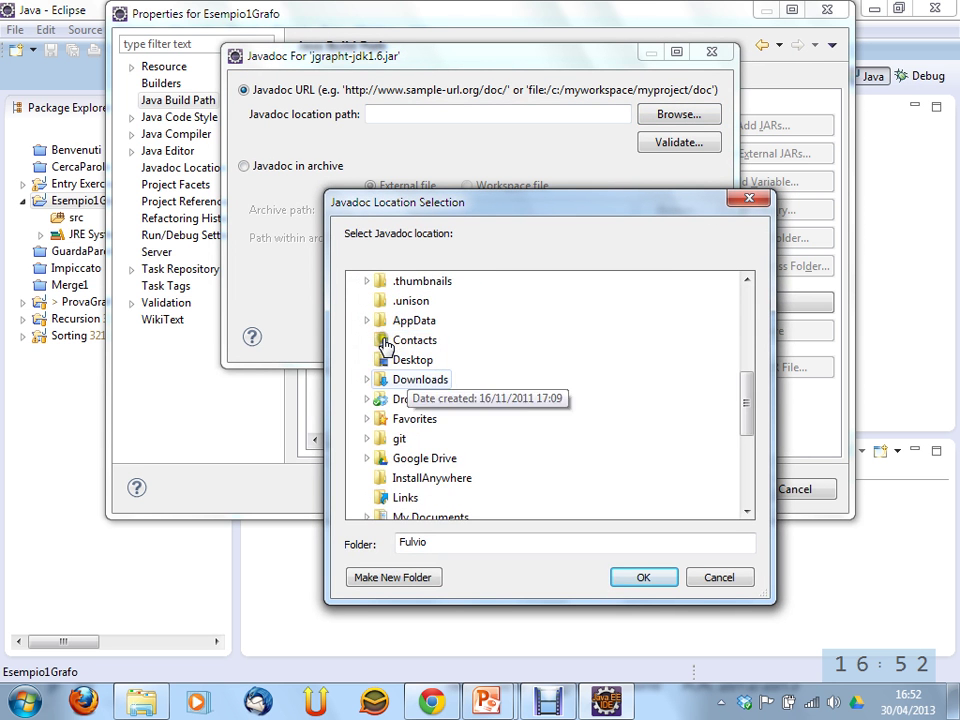
{"action": "left_click", "coordinate": [366, 399]}
{"action": "scroll", "coordinate": [369, 400], "scroll_direction": "down", "scroll_amount": 2}
{"action": "scroll", "coordinate": [388, 360], "scroll_direction": "up", "scroll_amount": 1}
{"action": "scroll", "coordinate": [377, 317], "scroll_direction": "up", "scroll_amount": 1}
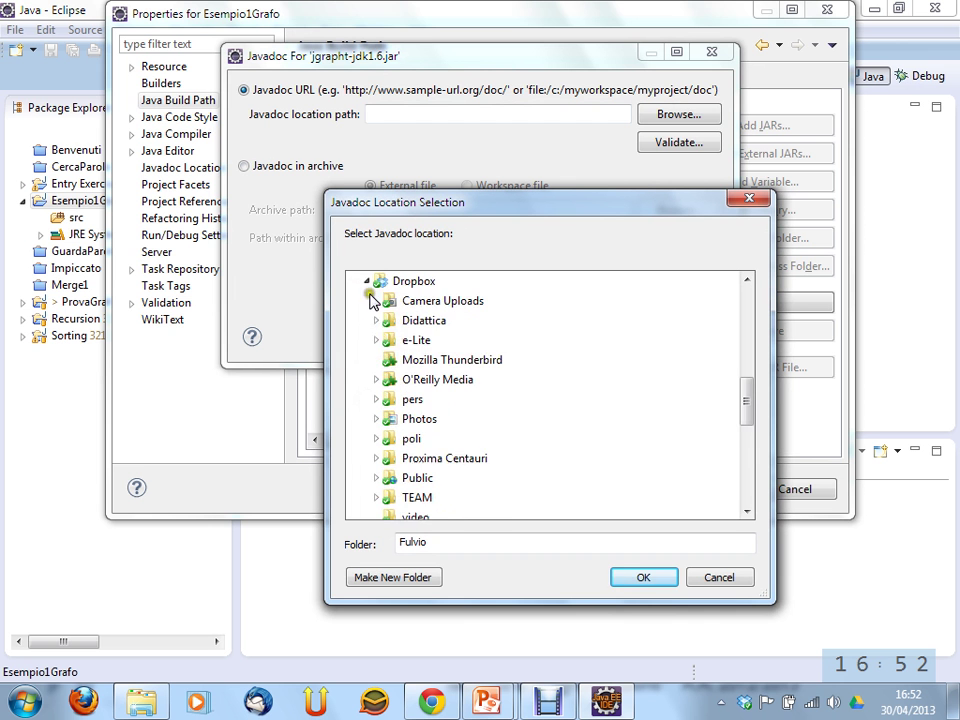
{"action": "left_click", "coordinate": [376, 320]}
{"action": "left_click", "coordinate": [385, 359]}
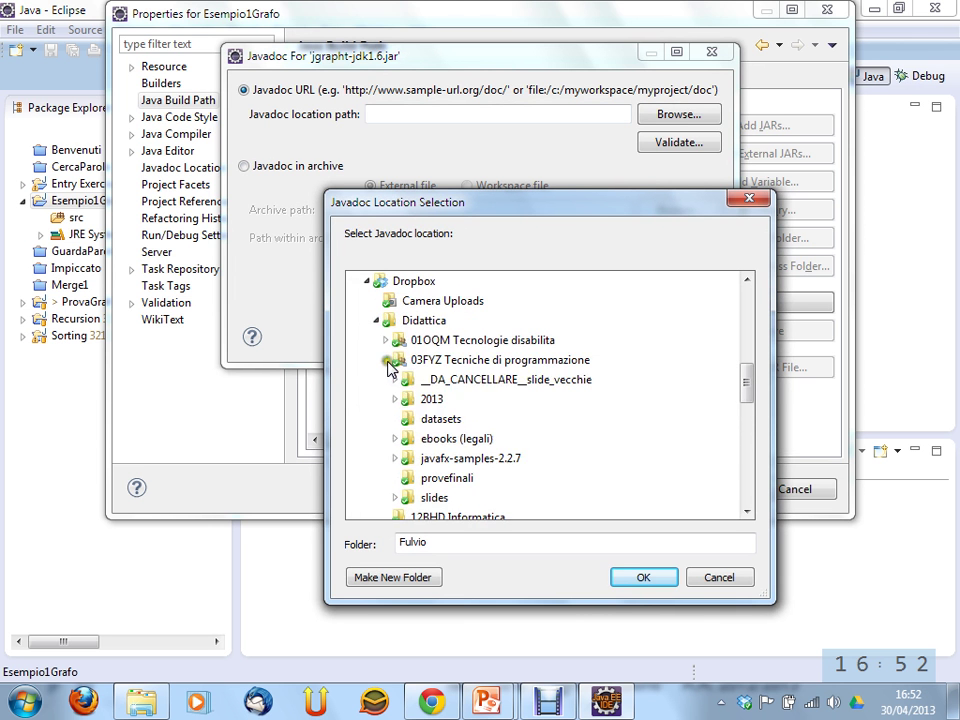
{"action": "scroll", "coordinate": [405, 358], "scroll_direction": "down", "scroll_amount": 2}
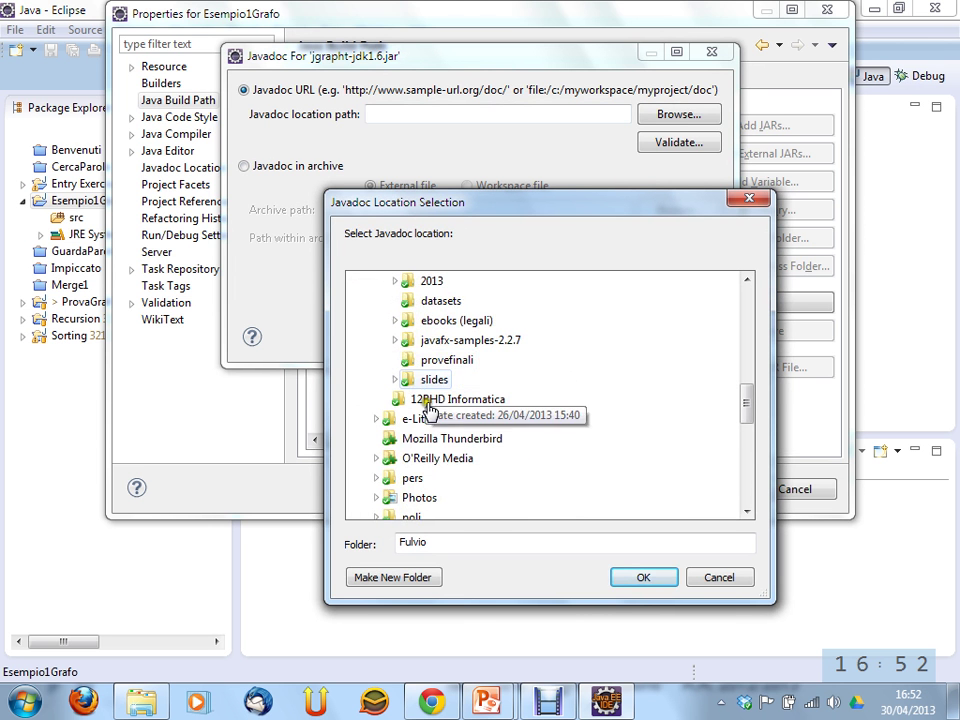
{"action": "scroll", "coordinate": [400, 358], "scroll_direction": "up", "scroll_amount": 1}
{"action": "left_click", "coordinate": [396, 340]}
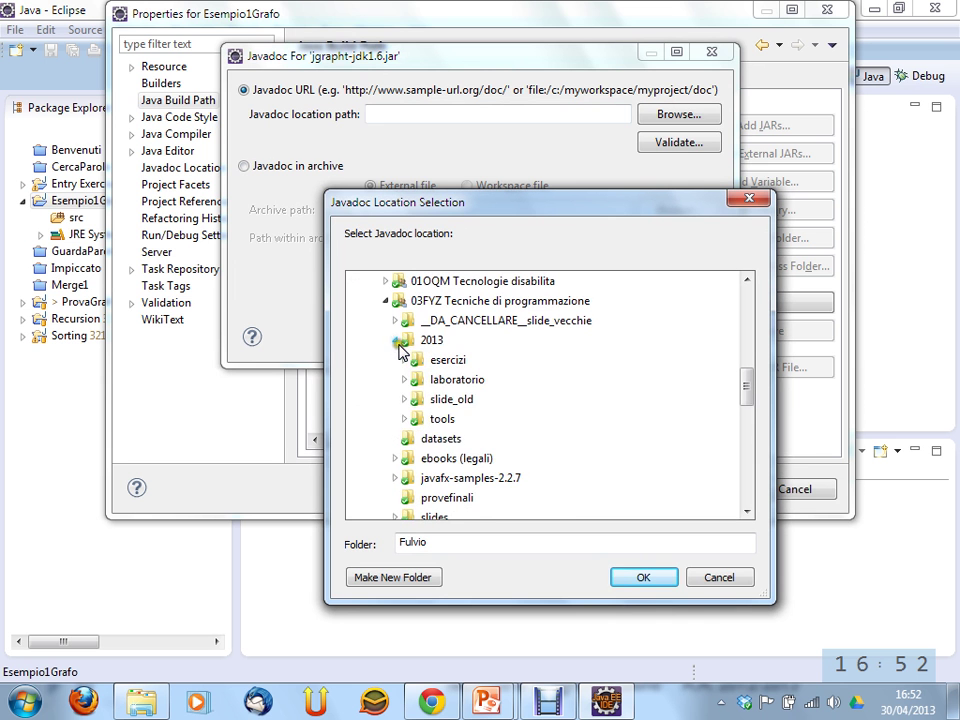
{"action": "left_click", "coordinate": [398, 419]}
{"action": "left_click", "coordinate": [412, 438]}
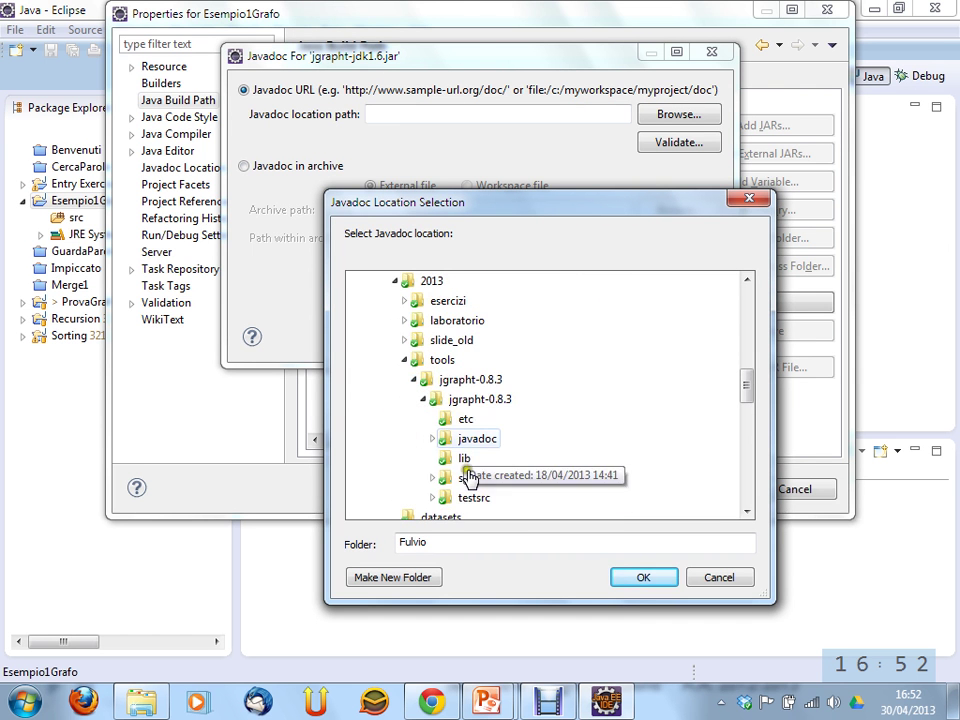
{"action": "left_click", "coordinate": [452, 439]}
{"action": "left_click", "coordinate": [643, 579]}
Step: Validate the Javadoc location and save the build path changes for Esempio1Grafo
{"action": "left_click", "coordinate": [690, 146]}
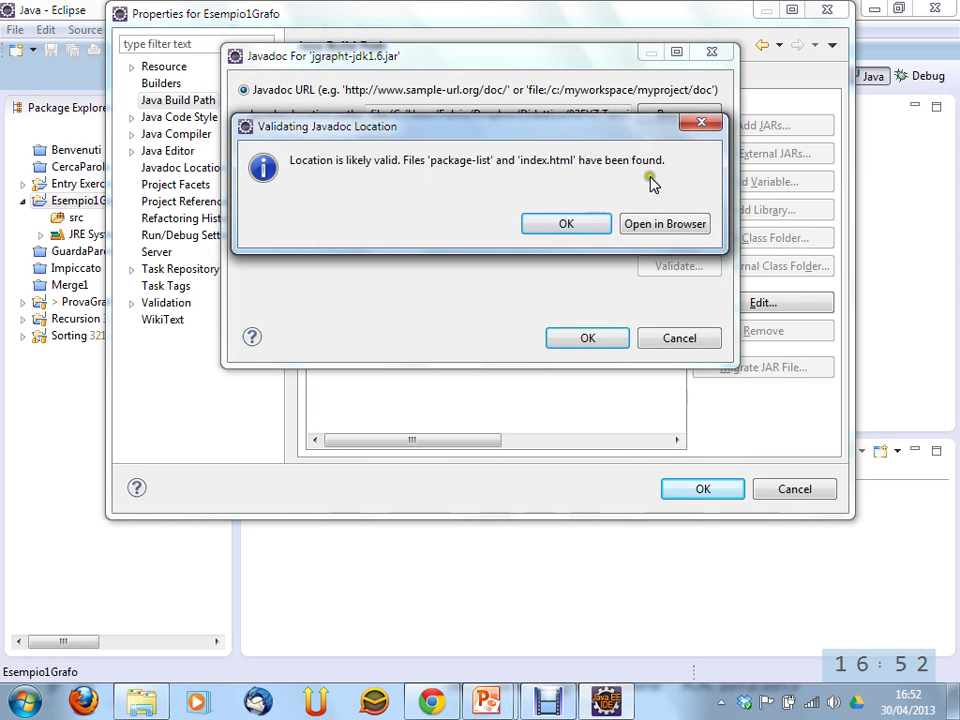
{"action": "left_click", "coordinate": [574, 231]}
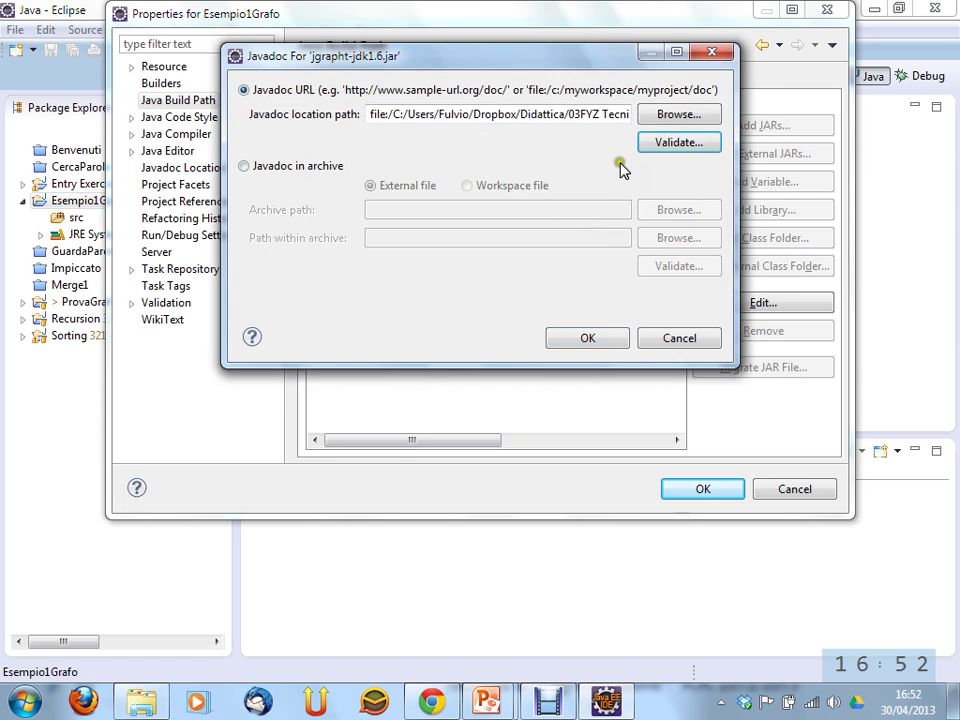
{"action": "left_click", "coordinate": [614, 338]}
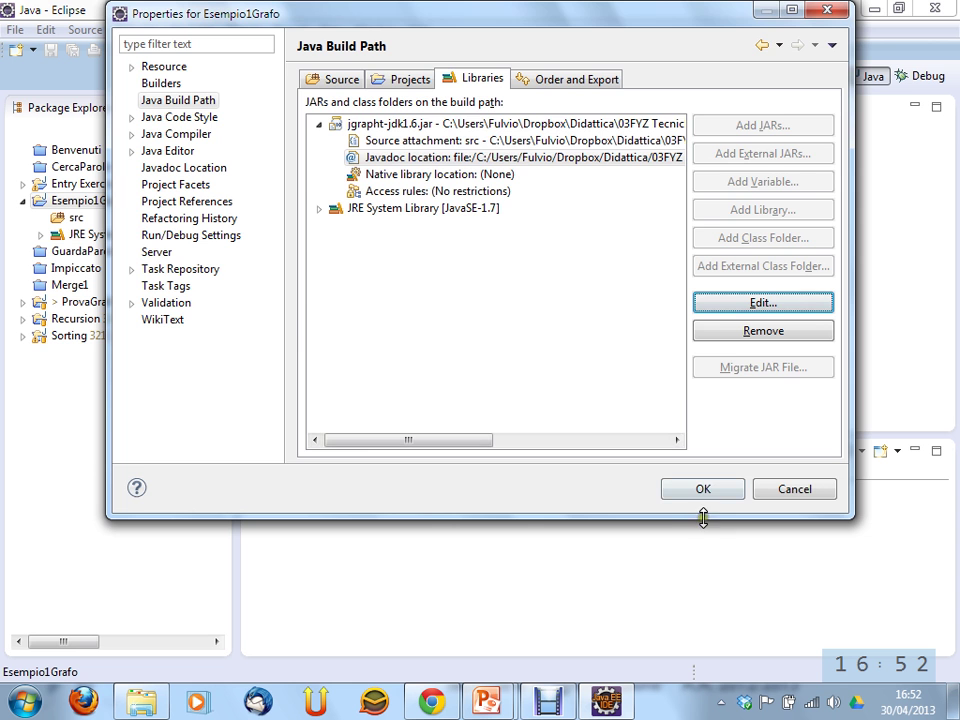
{"action": "left_click", "coordinate": [677, 489]}
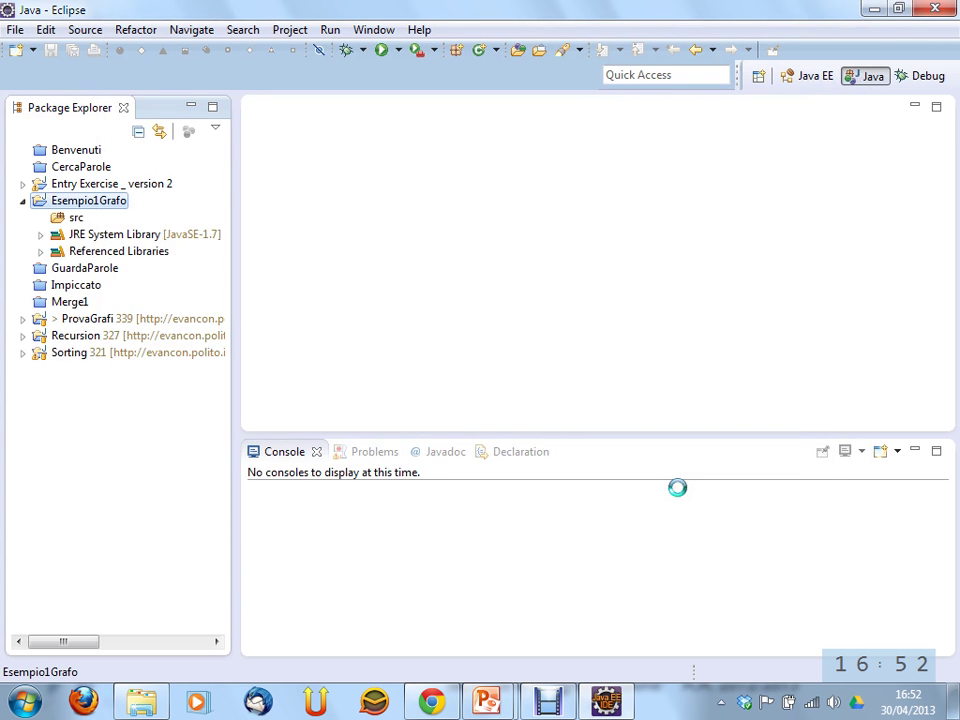
Step: Check which JARs are under Referenced Libraries in Esempio1Grafo and collapse the node again
{"action": "left_click", "coordinate": [41, 251]}
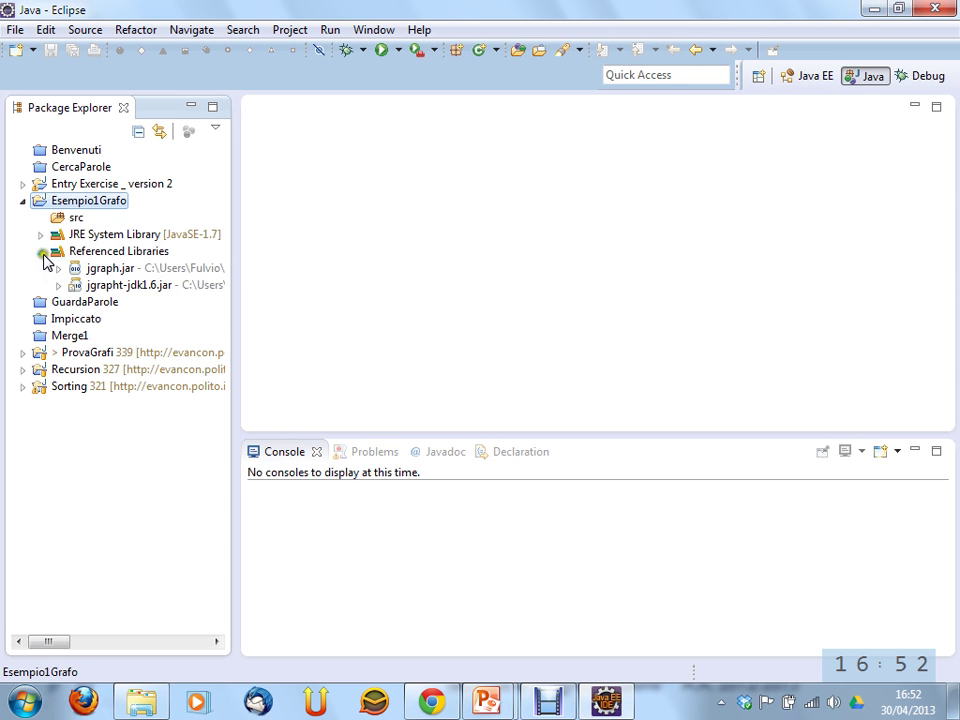
{"action": "left_click", "coordinate": [42, 252]}
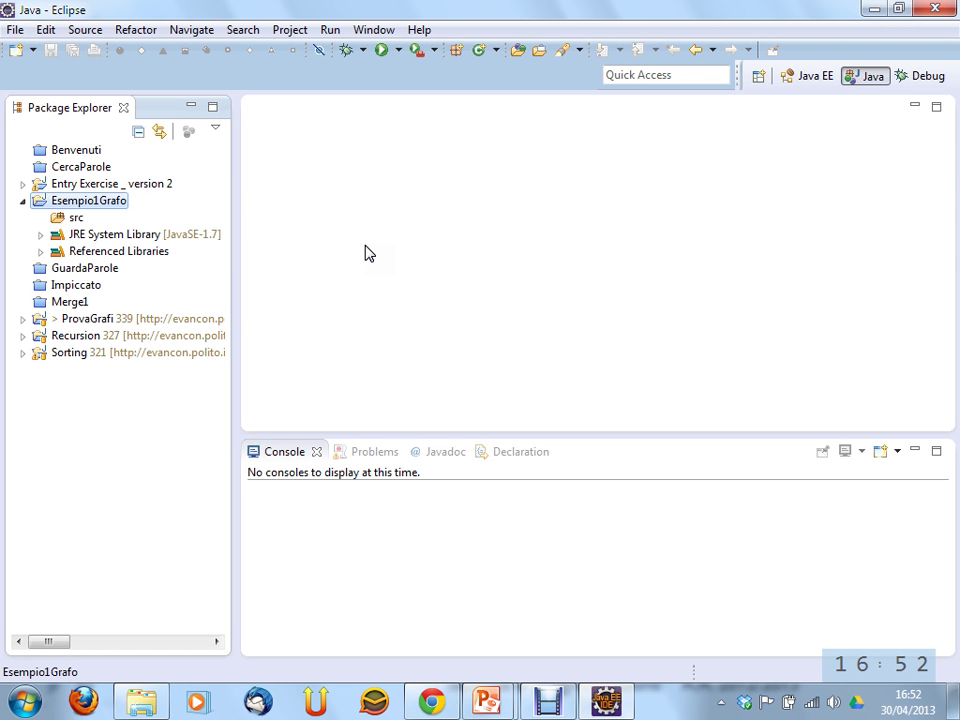
{"action": "left_click", "coordinate": [491, 214]}
{"action": "left_click", "coordinate": [384, 222]}
{"action": "left_click", "coordinate": [381, 180]}
{"action": "left_click", "coordinate": [358, 176]}
{"action": "left_click", "coordinate": [283, 251]}
Step: Create the package it.polito.grafi in the src folder of Esempio1Grafo
{"action": "left_click", "coordinate": [80, 218]}
{"action": "right_click", "coordinate": [85, 222]}
{"action": "mouse_move", "coordinate": [208, 120]}
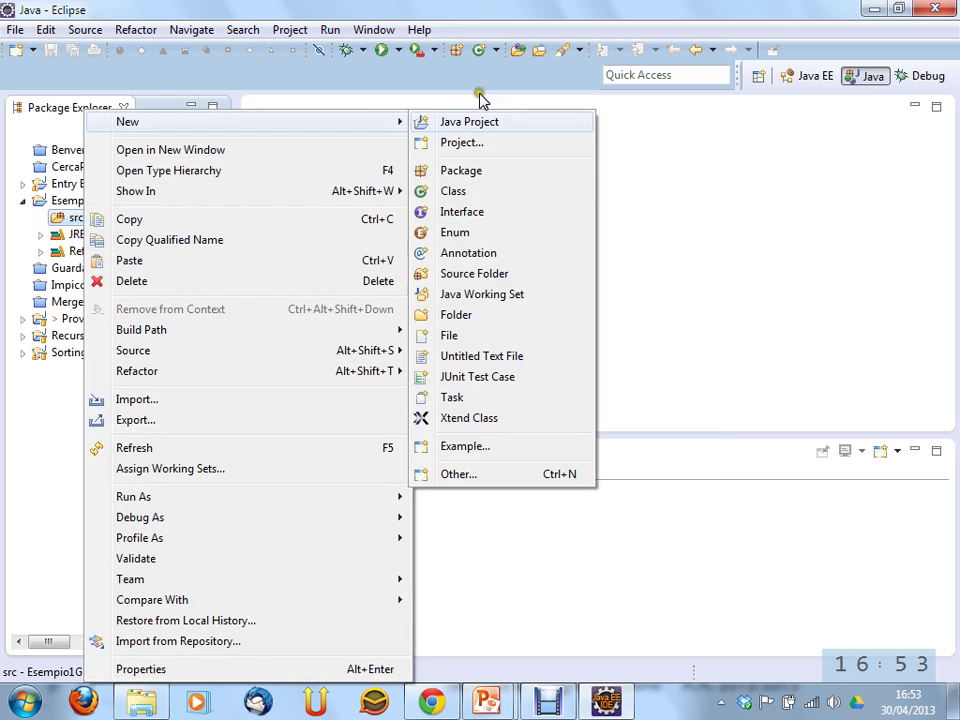
{"action": "left_click", "coordinate": [510, 168]}
{"action": "type", "text": "it."}
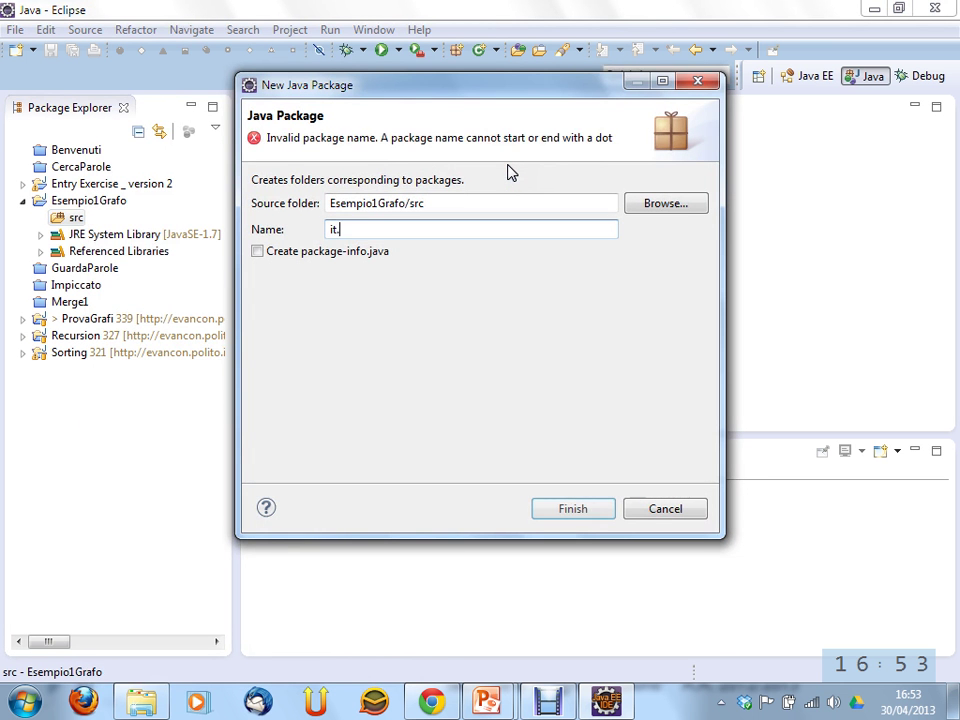
{"action": "type", "text": "polito.grafi"}
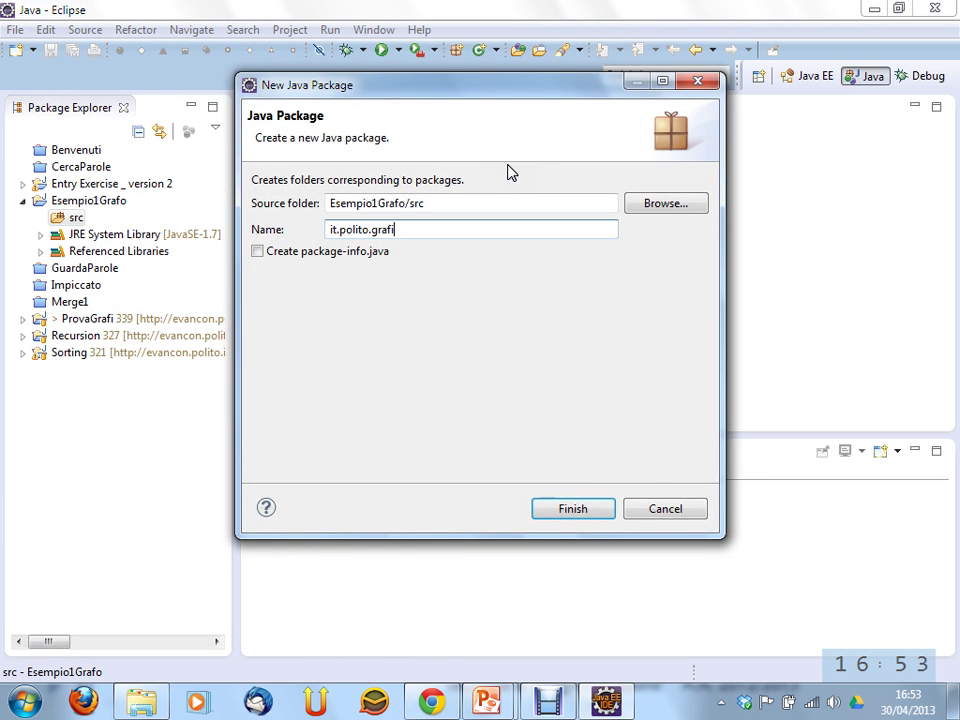
{"action": "left_click", "coordinate": [573, 506]}
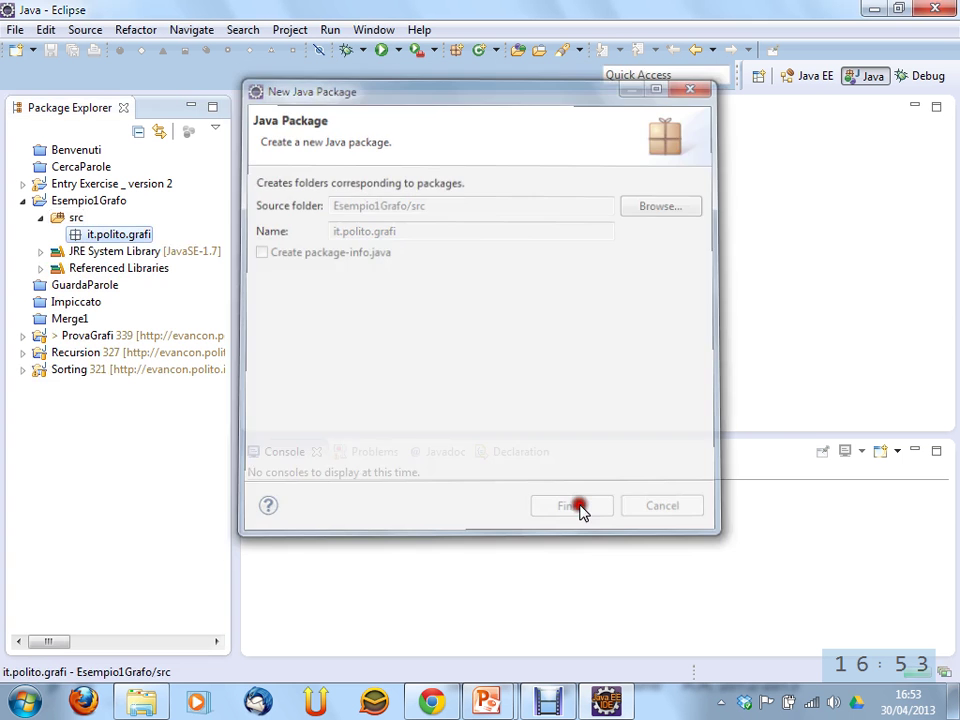
Step: Create a public class ProvaGrafo with a main method stub in the it.polito.grafi package
{"action": "right_click", "coordinate": [146, 238]}
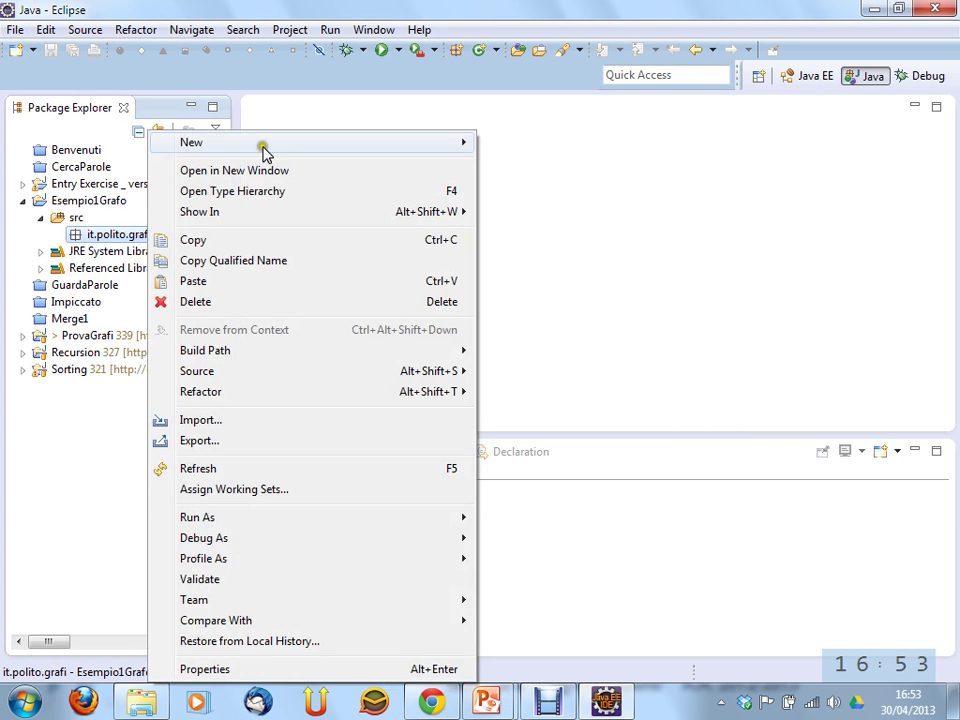
{"action": "mouse_move", "coordinate": [266, 148]}
{"action": "left_click", "coordinate": [534, 210]}
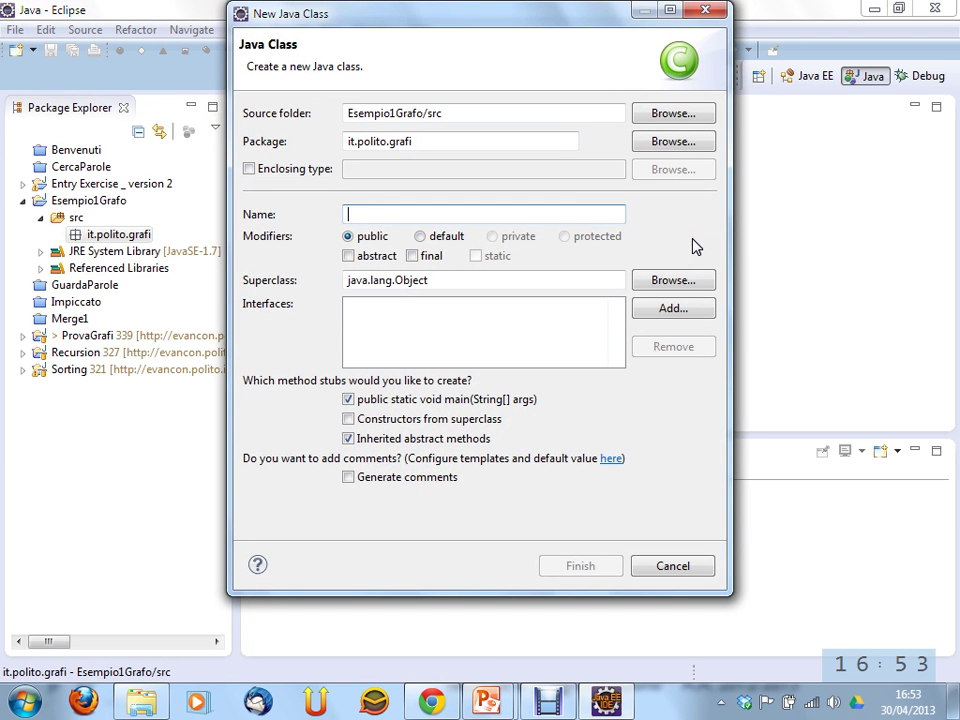
{"action": "type", "text": "ProvaGraf"}
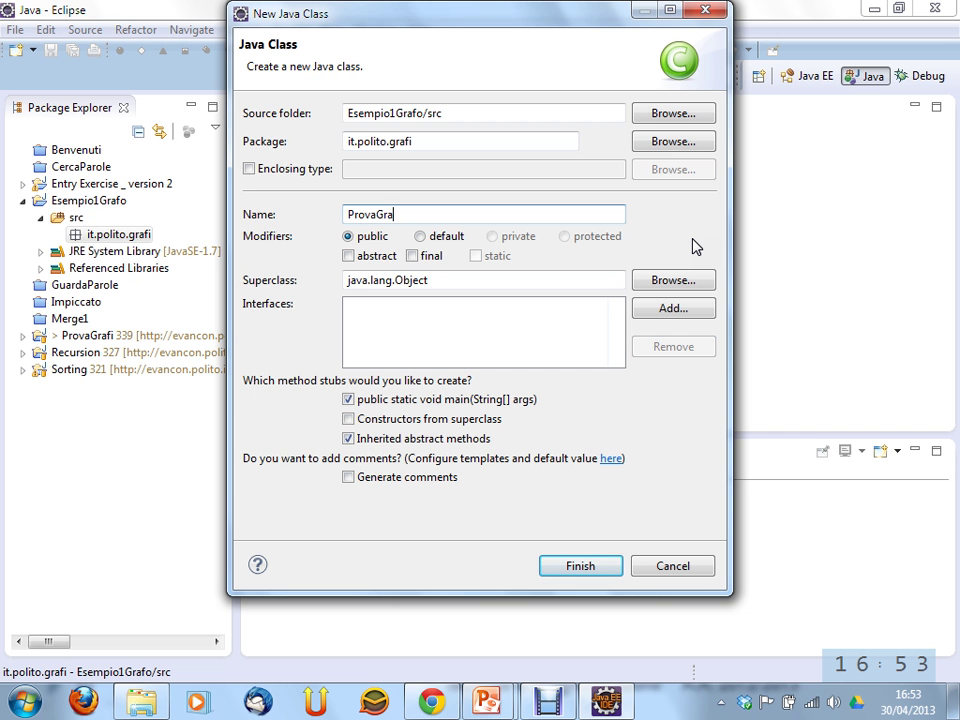
{"action": "type", "text": "o"}
{"action": "left_click", "coordinate": [578, 570]}
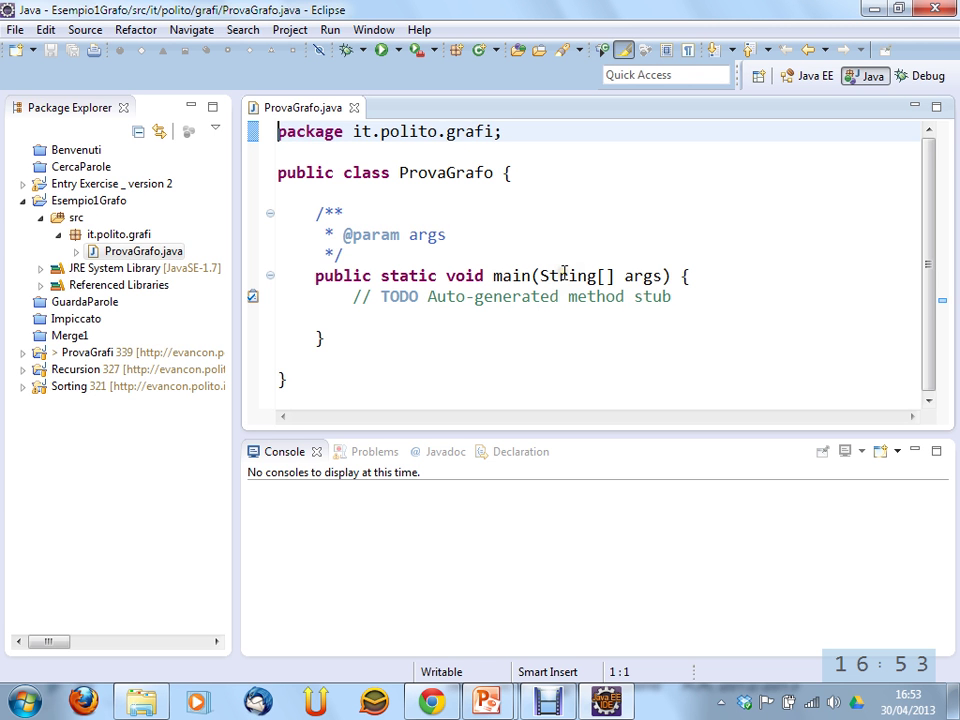
Step: Add an empty public void prova() method to the ProvaGrafo class above the main method
{"action": "left_click", "coordinate": [617, 191]}
{"action": "key", "text": "Return"}
{"action": "key", "text": "Return"}
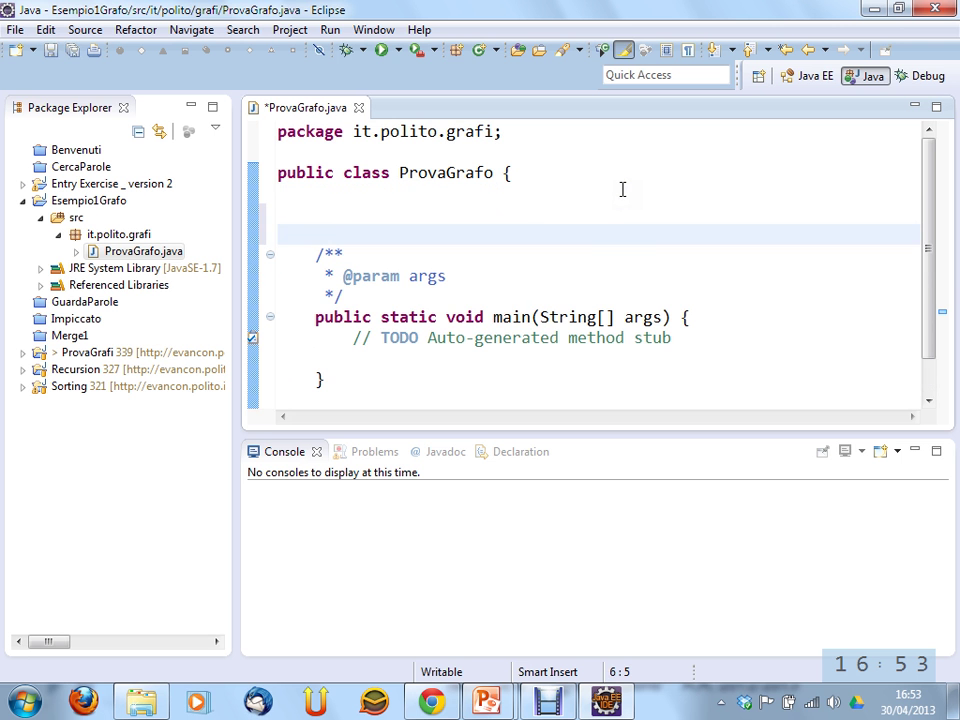
{"action": "key", "text": "Up"}
{"action": "type", "text": "ic "}
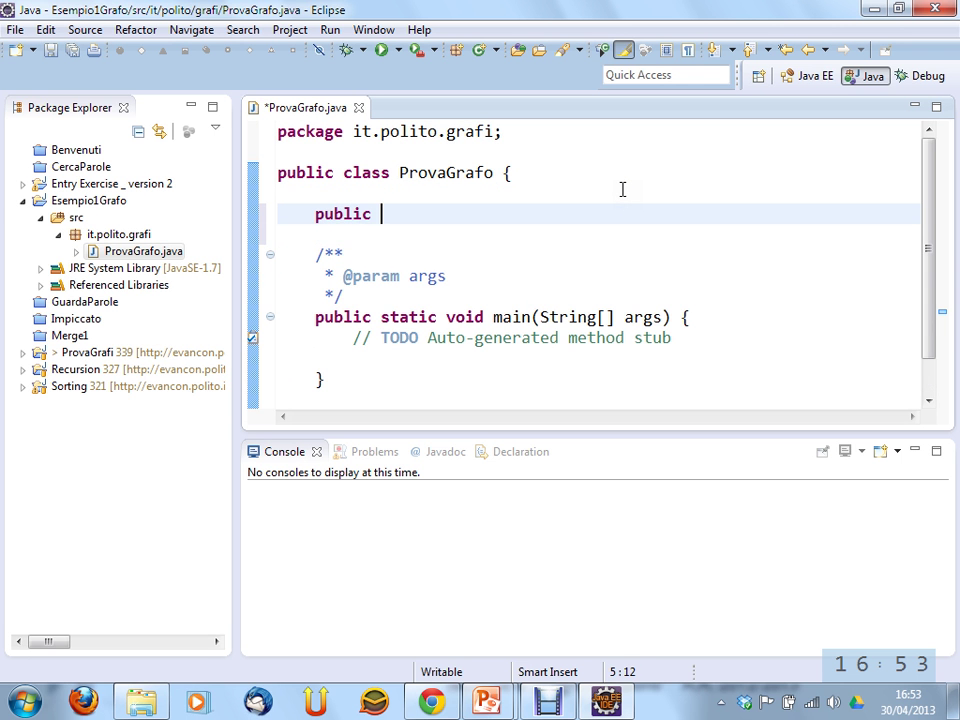
{"action": "type", "text": "void main prova"}
{"action": "key", "text": "BackSpace"}
{"action": "key", "text": "BackSpace"}
{"action": "key", "text": "BackSpace"}
{"action": "key", "text": "BackSpace"}
{"action": "key", "text": "BackSpace"}
{"action": "key", "text": "BackSpace"}
{"action": "key", "text": "BackSpace"}
{"action": "key", "text": "BackSpace"}
{"action": "key", "text": "BackSpace"}
{"action": "key", "text": "BackSpace"}
{"action": "type", "text": "prov"}
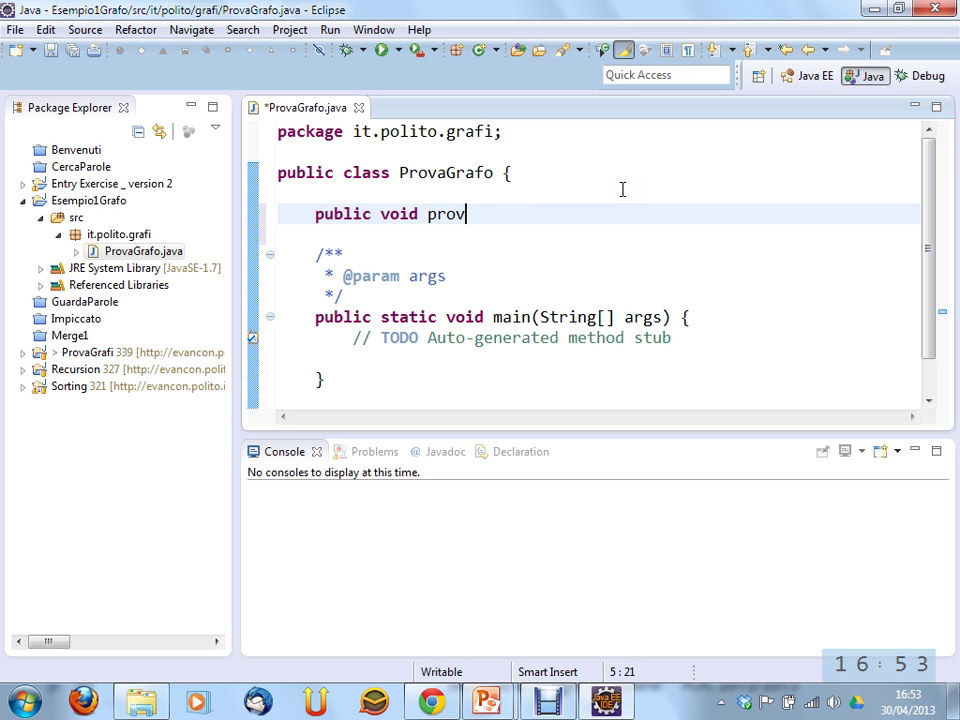
{"action": "type", "text": "a() {"}
{"action": "key", "text": "Return"}
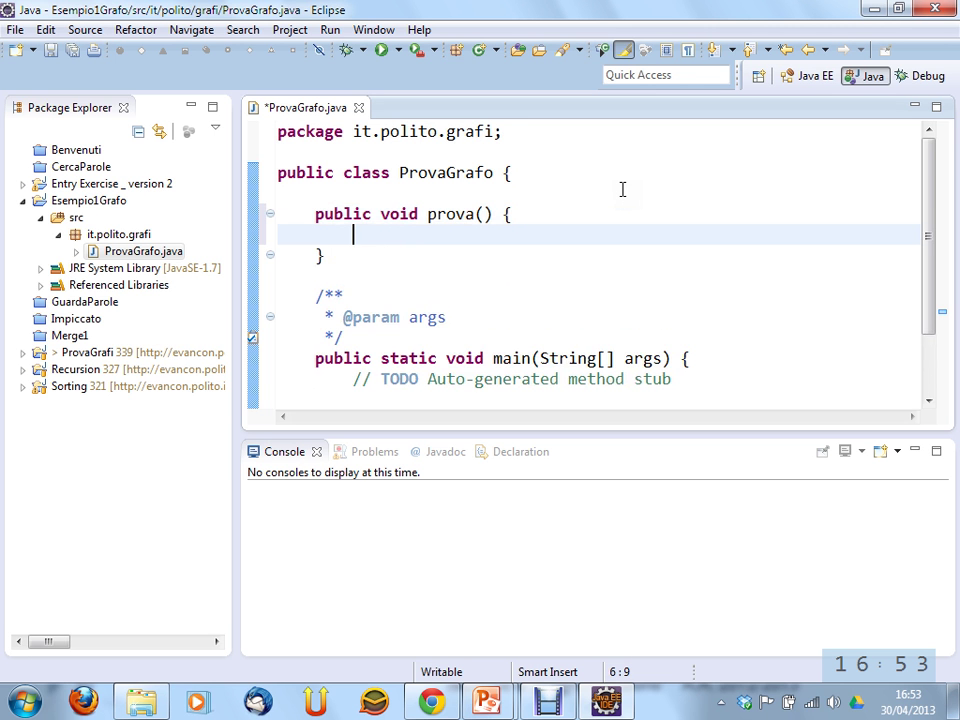